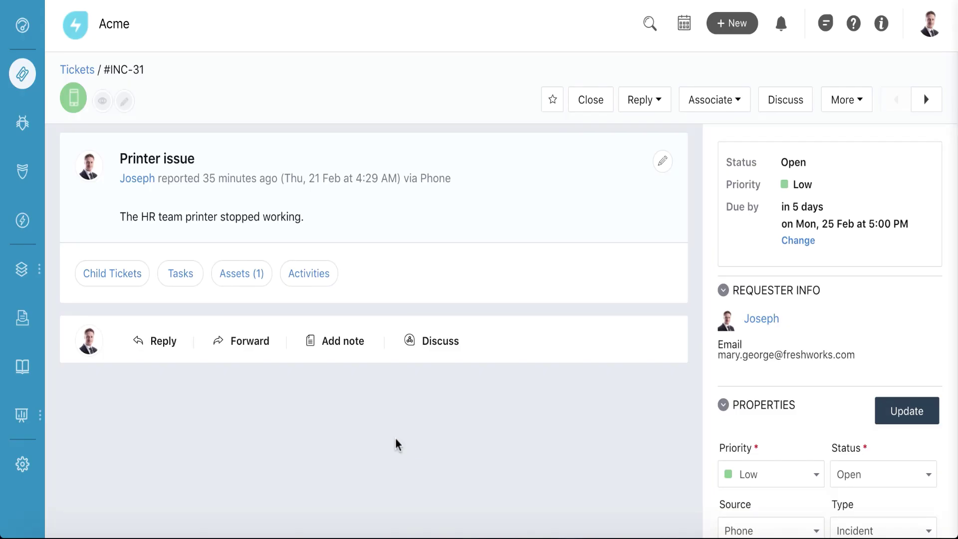
pyautogui.click(241, 274)
pyautogui.scroll(-2, 188, 224)
pyautogui.click(123, 186)
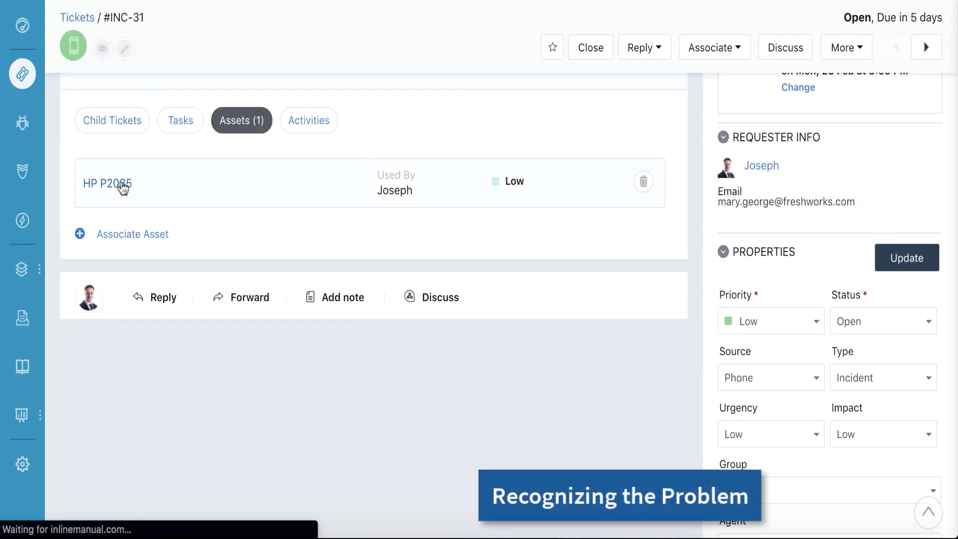
pyautogui.scroll(-3, 336, 364)
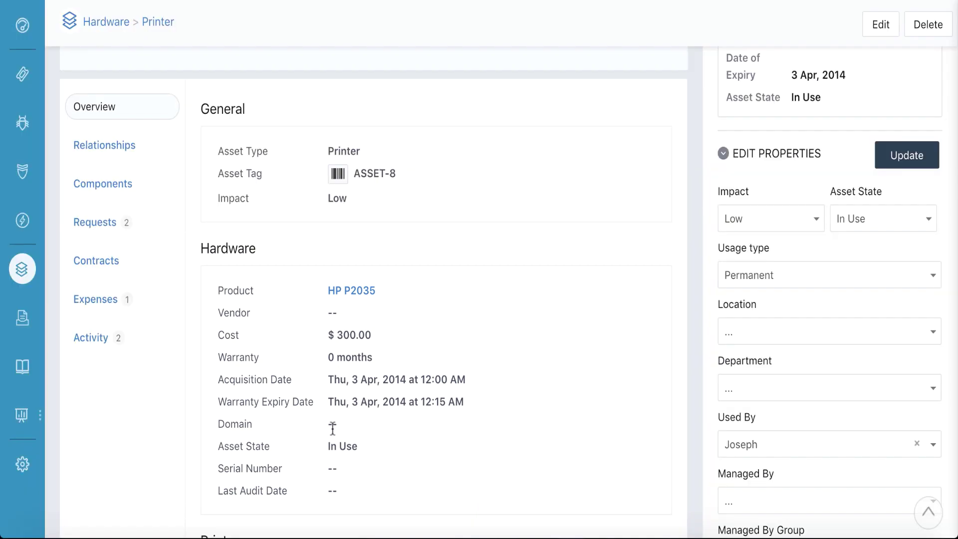
pyautogui.click(126, 229)
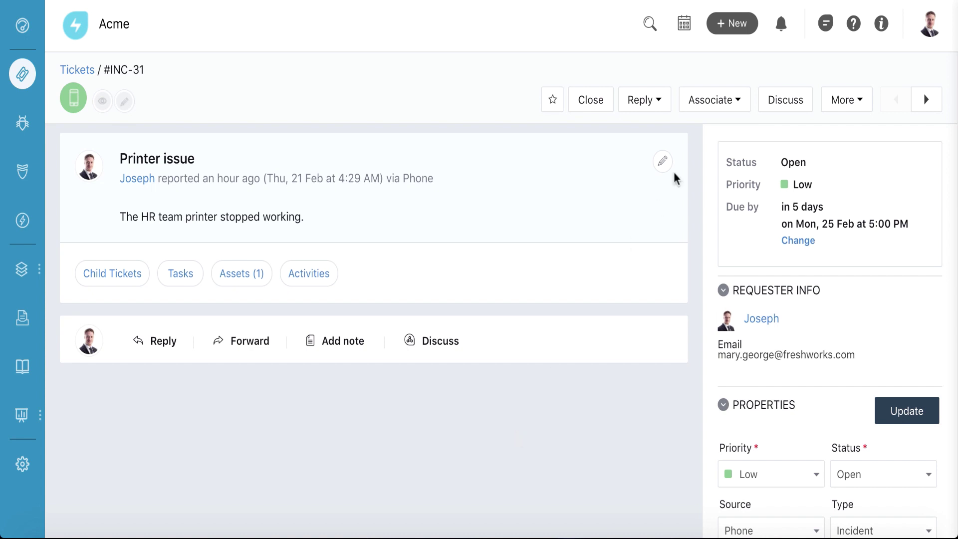
# Step: Create a problem linked to INC-31 and clear its default subject for the printer subject
pyautogui.click(710, 100)
pyautogui.click(639, 136)
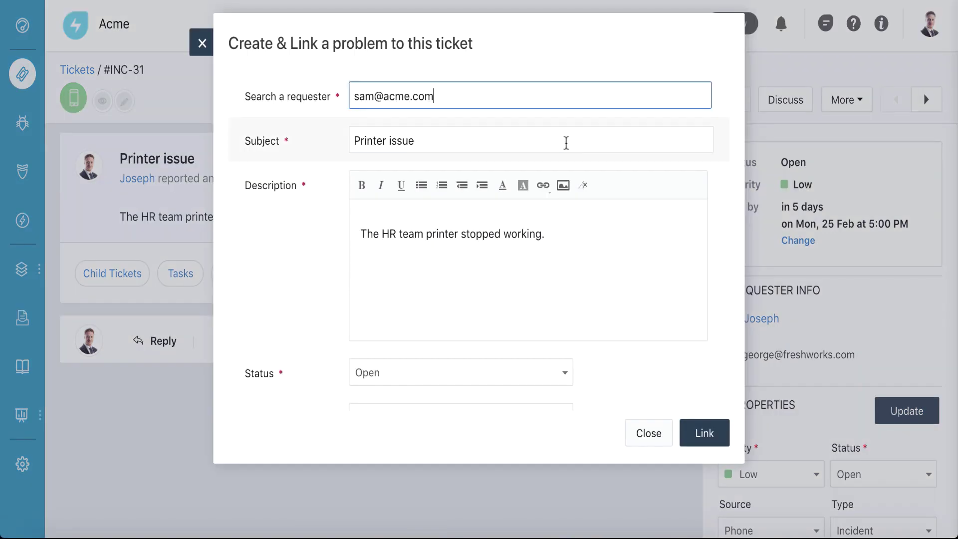
pyautogui.click(566, 142)
pyautogui.hotkey('ctrl', 'a')
pyautogui.press('BackSpace')
pyautogui.write('Printer running out too frequentl')
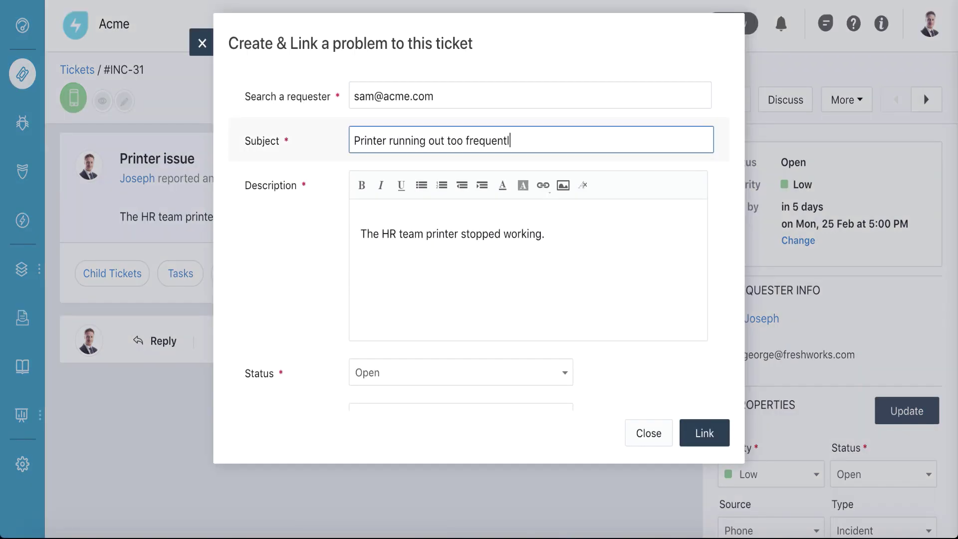
pyautogui.write('y')
pyautogui.scroll(-2, 593, 310)
pyautogui.scroll(-1, 593, 310)
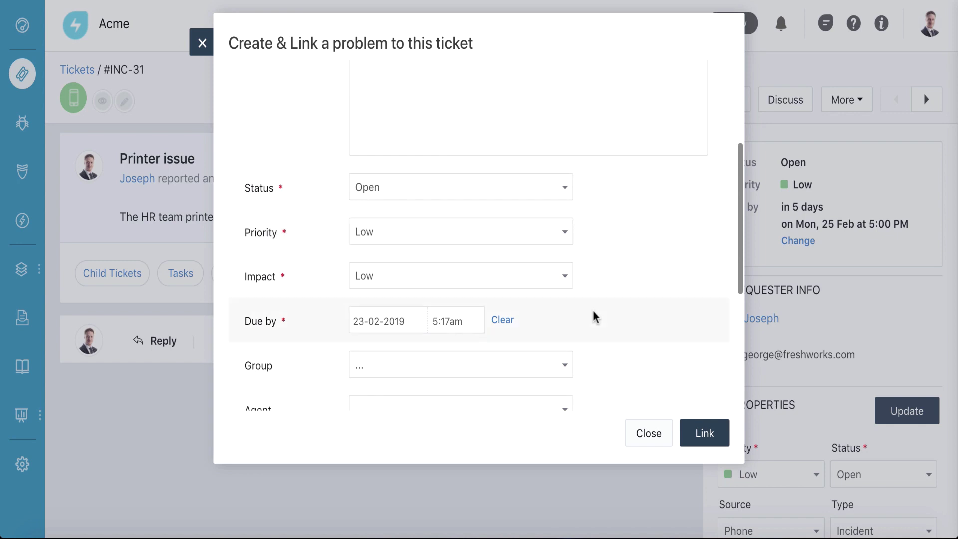
pyautogui.scroll(-1, 590, 308)
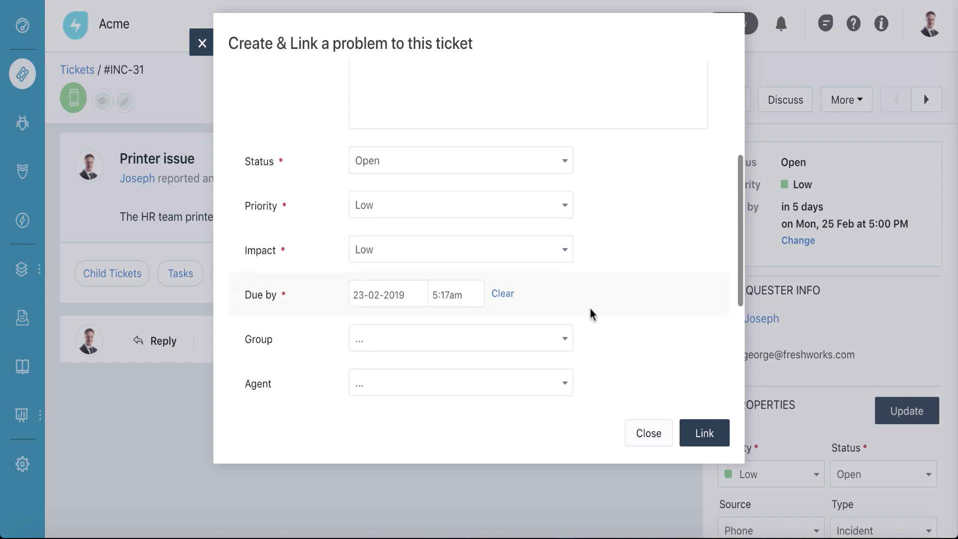
pyautogui.scroll(-2, 590, 308)
pyautogui.scroll(-1, 590, 308)
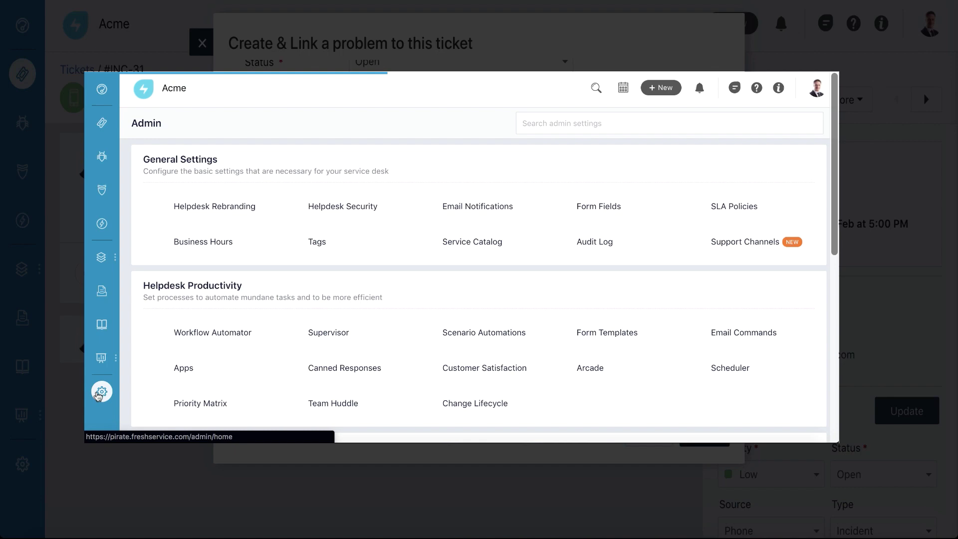
# Step: Drag a Date field onto the Problem Fields form in Admin Form Fields
pyautogui.click(561, 206)
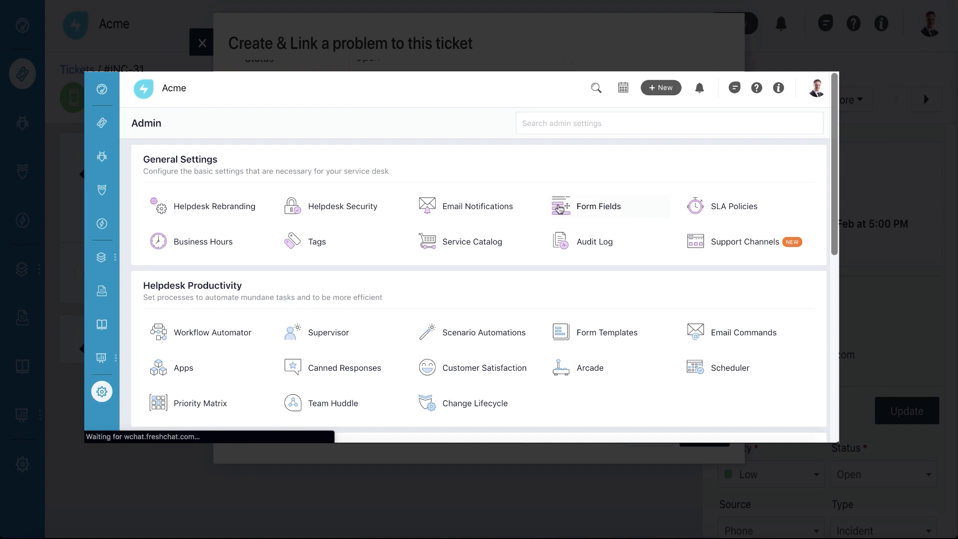
pyautogui.click(240, 191)
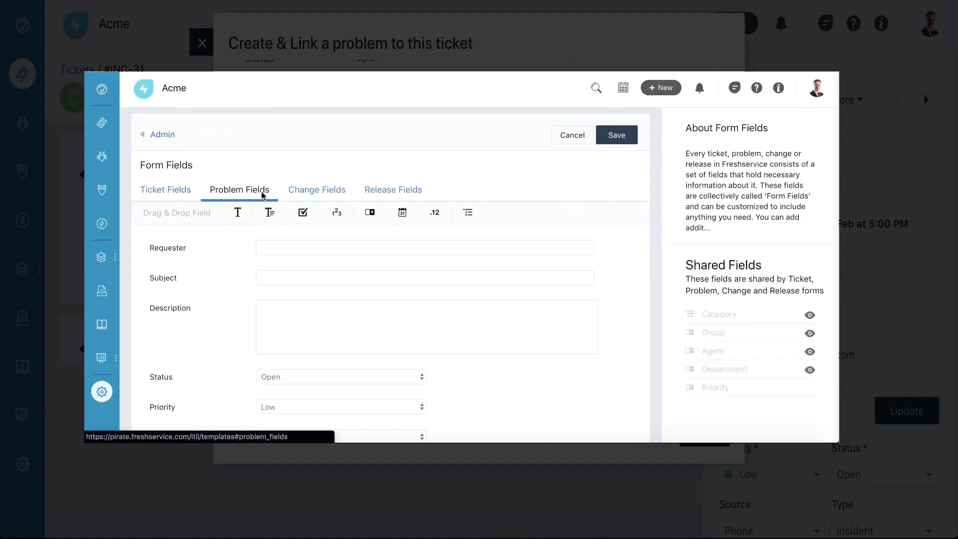
pyautogui.moveTo(402, 212); pyautogui.dragTo(157, 423)
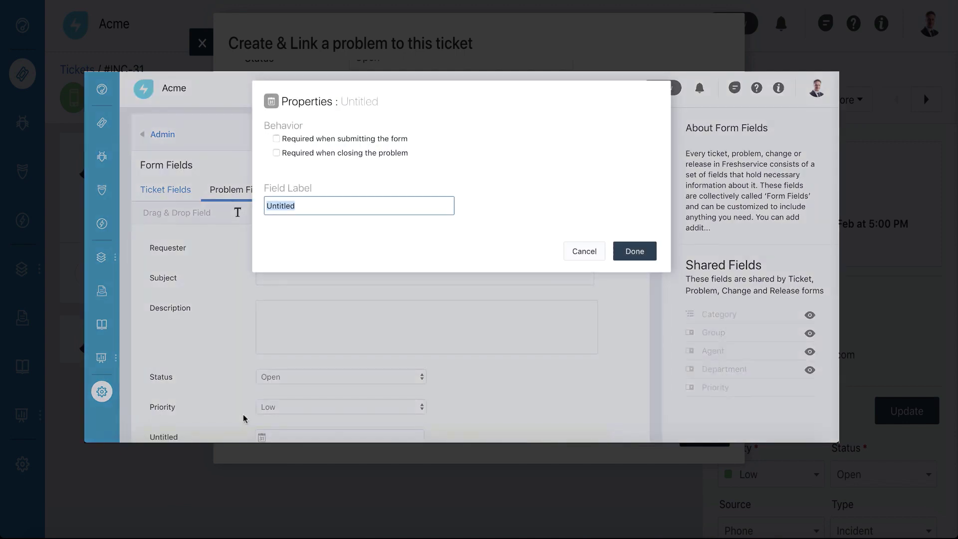
pyautogui.write('Problem Start')
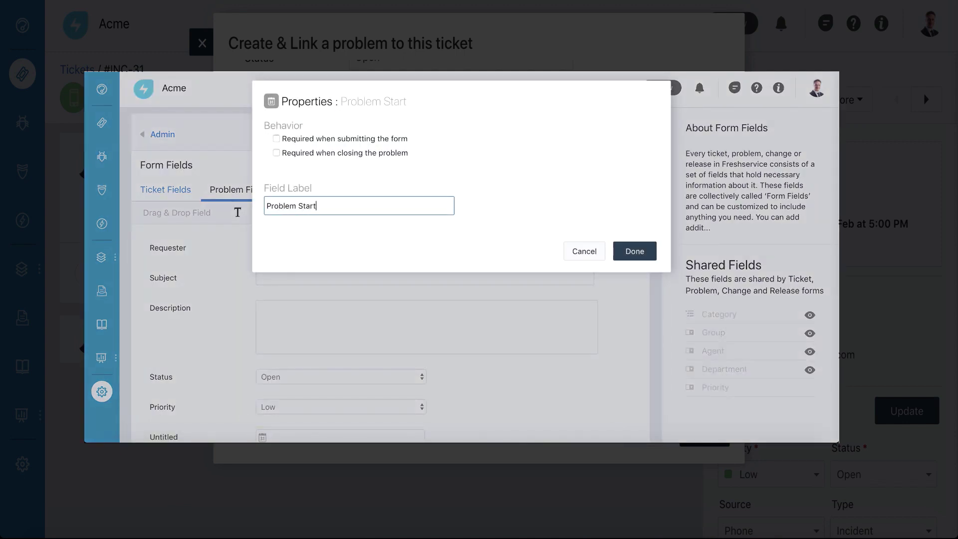
pyautogui.write(' Date')
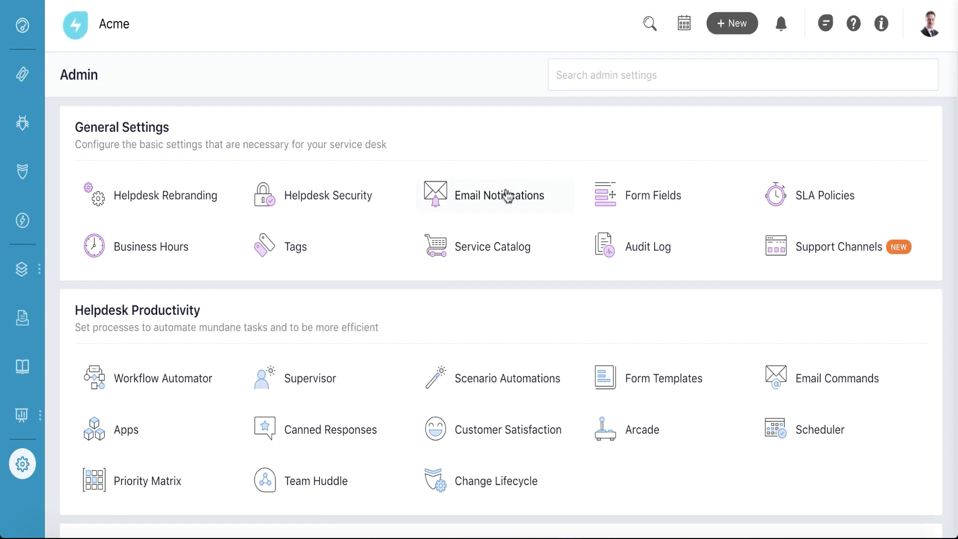
# Step: Open the Problems notification 'Notify Incident Requester when Problem is Closed'
pyautogui.click(505, 193)
pyautogui.click(180, 174)
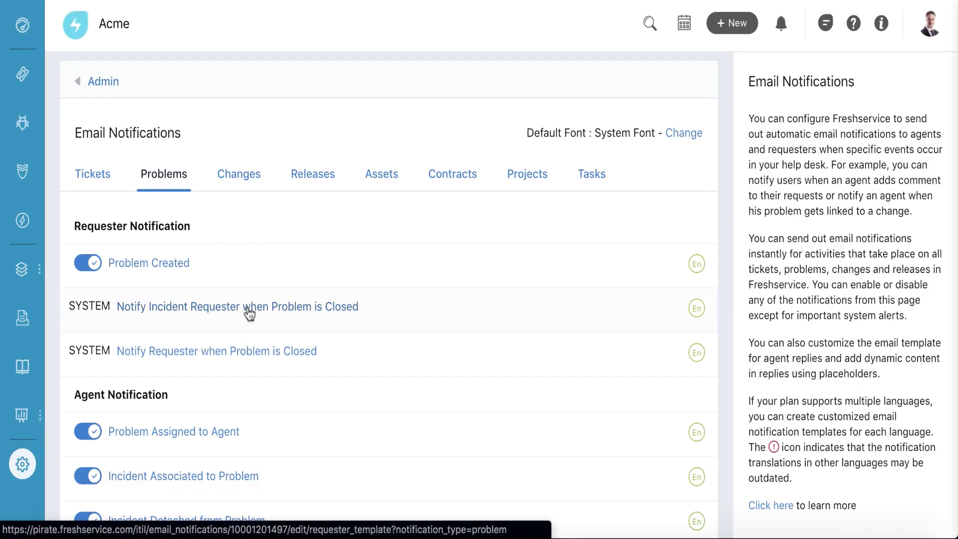
pyautogui.click(247, 308)
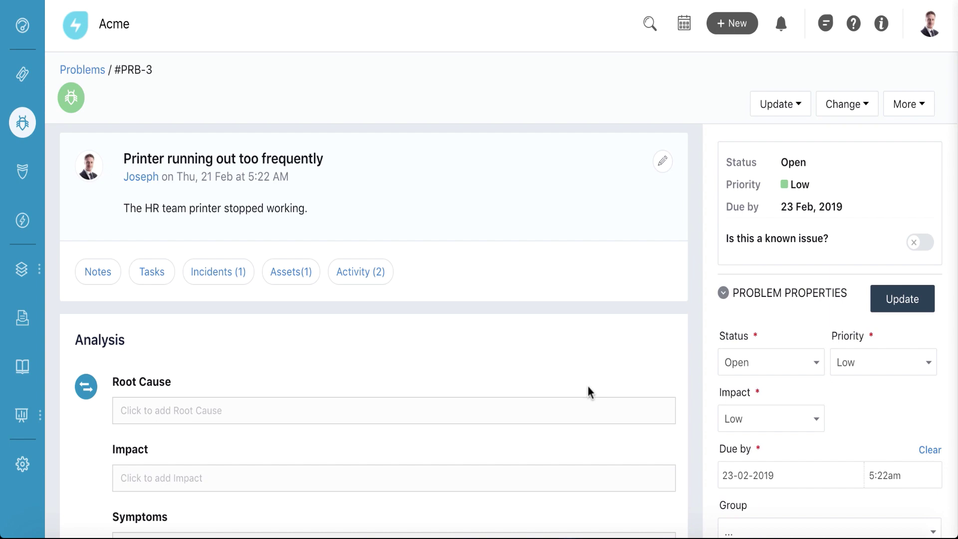
# Step: Check asset HP P2035's relationships, then list PRB-3's incidents showing INC-31
pyautogui.click(304, 279)
pyautogui.click(119, 185)
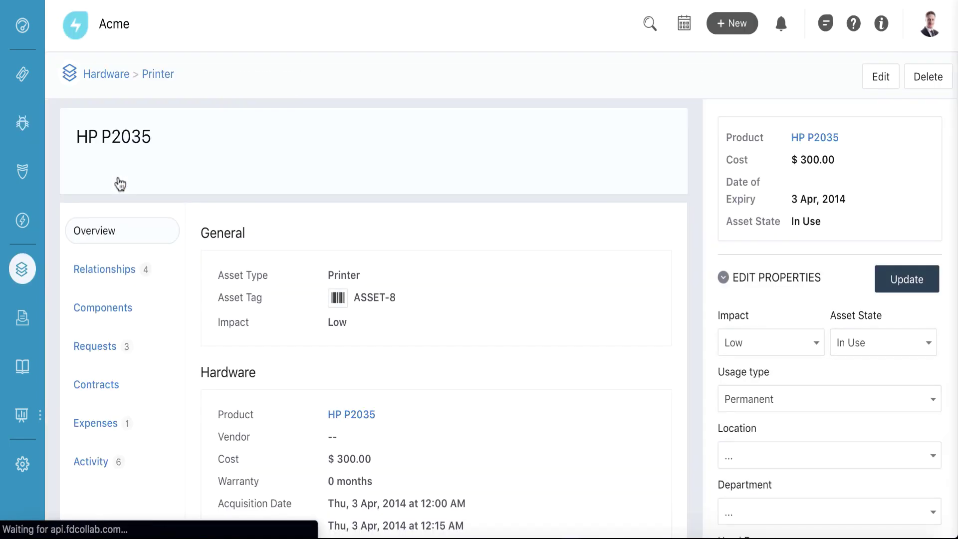
pyautogui.click(120, 271)
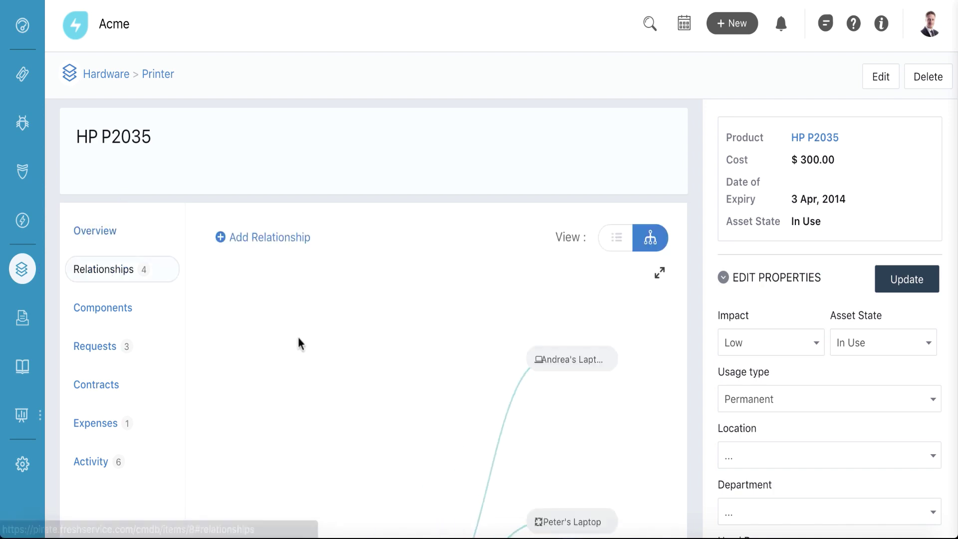
pyautogui.scroll(-4, 298, 338)
pyautogui.hotkey('alt', 'Left')
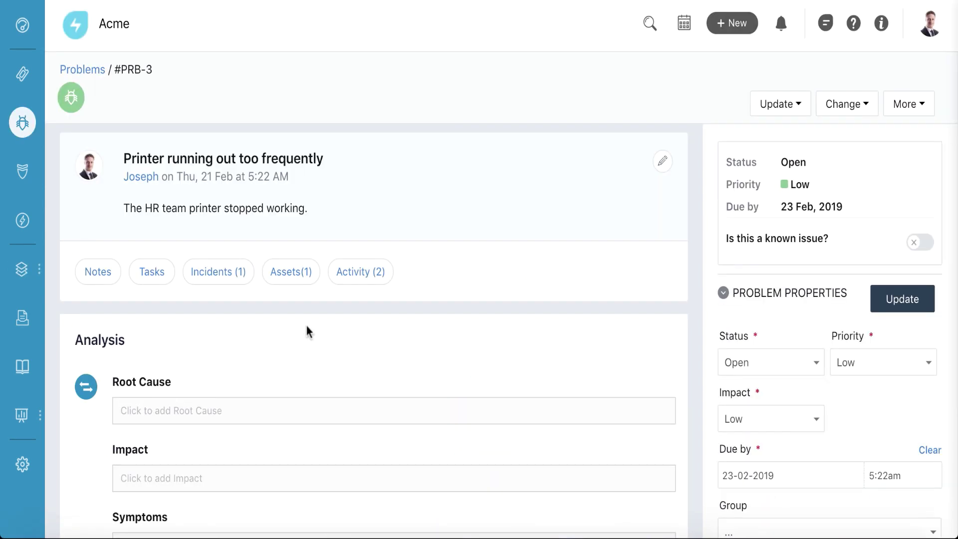
pyautogui.click(233, 273)
pyautogui.scroll(-2, 234, 279)
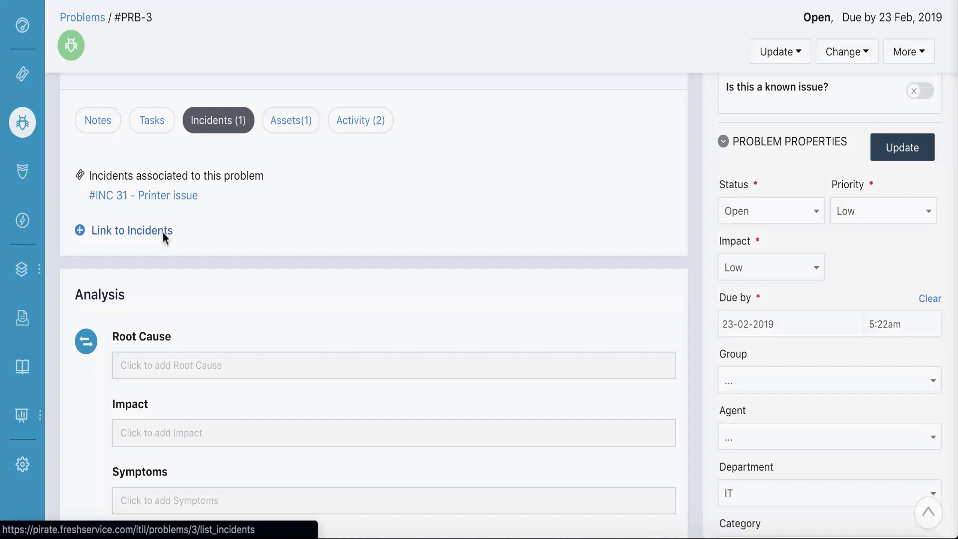
# Step: Link the Paper Jam incident INC-26 to problem PRB-3
pyautogui.click(162, 233)
pyautogui.click(236, 113)
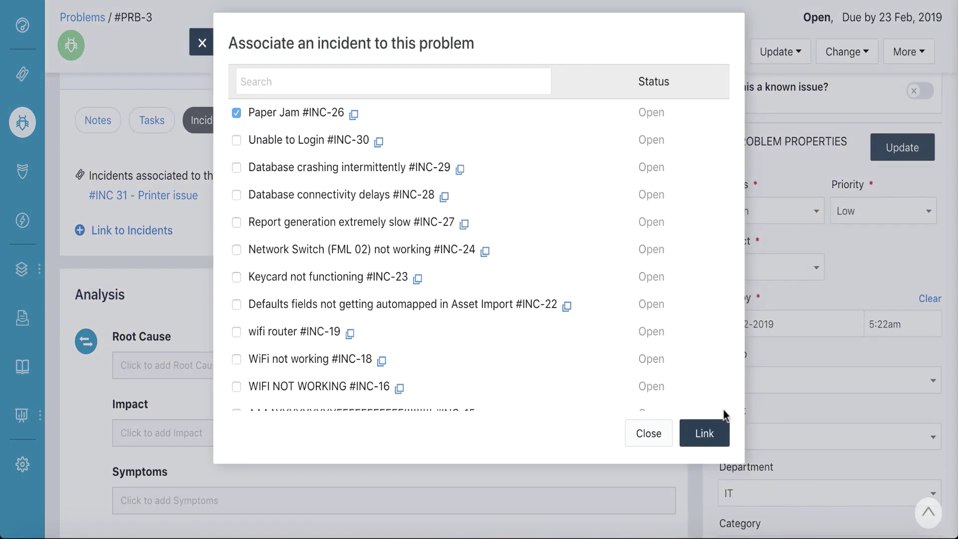
pyautogui.click(719, 436)
pyautogui.scroll(-3, 516, 339)
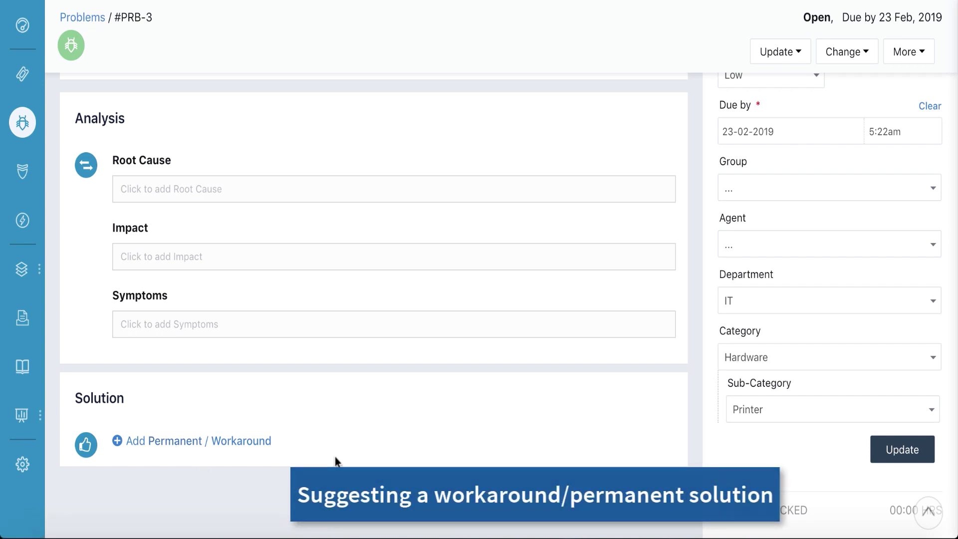
pyautogui.scroll(5, 354, 389)
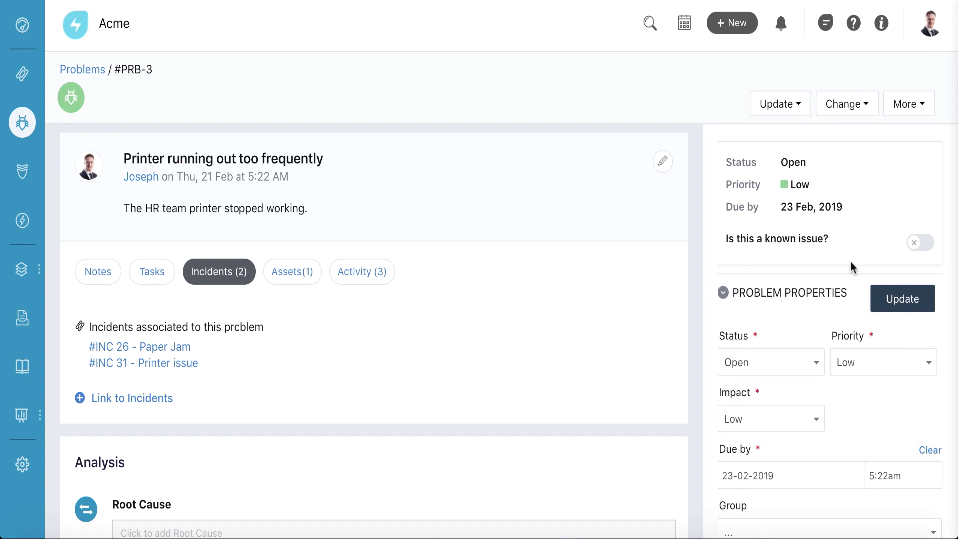
# Step: Turn on 'Is this a known issue?' for problem PRB-3
pyautogui.click(925, 246)
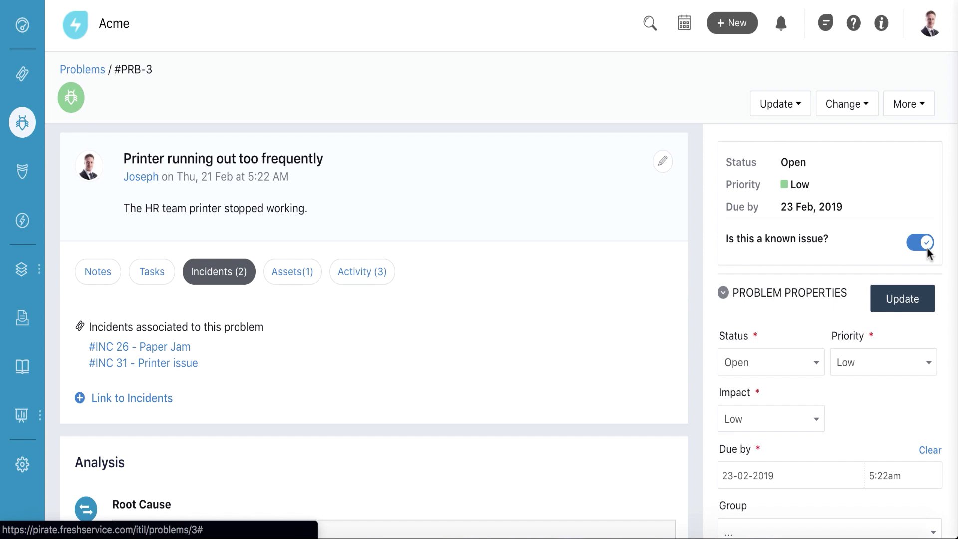
# Step: Start a new scenario automation rule whose first action is Send Email
pyautogui.click(23, 463)
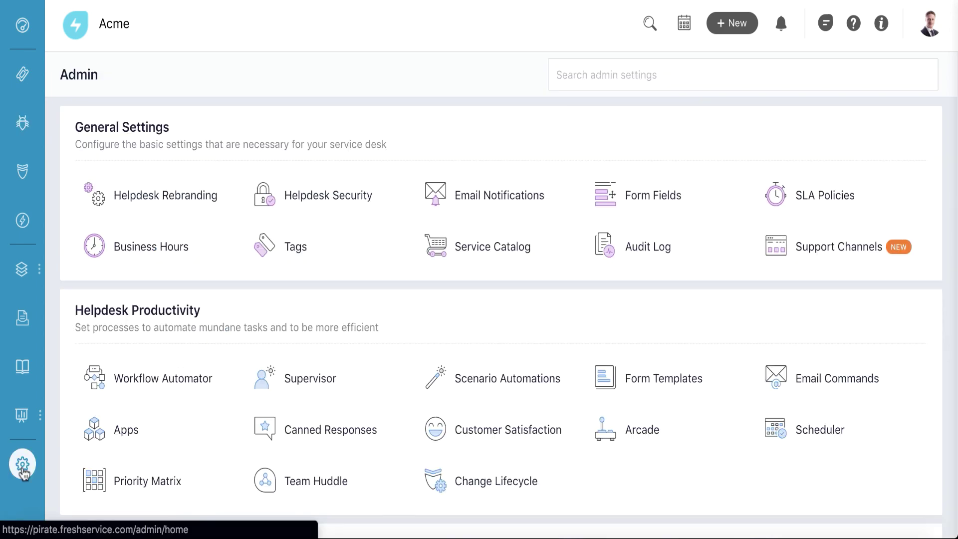
pyautogui.click(465, 372)
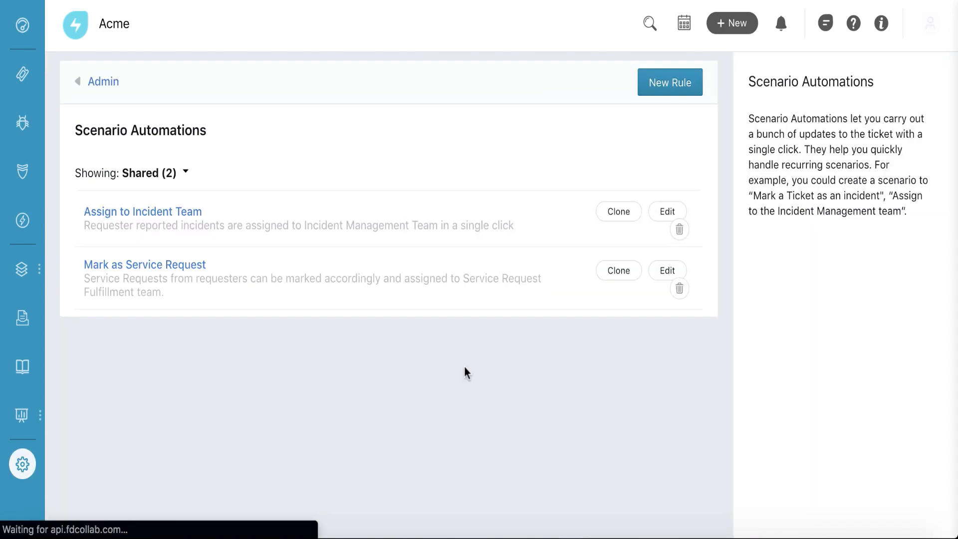
pyautogui.click(645, 90)
pyautogui.click(172, 342)
pyautogui.scroll(-3, 192, 324)
pyautogui.scroll(-3, 195, 325)
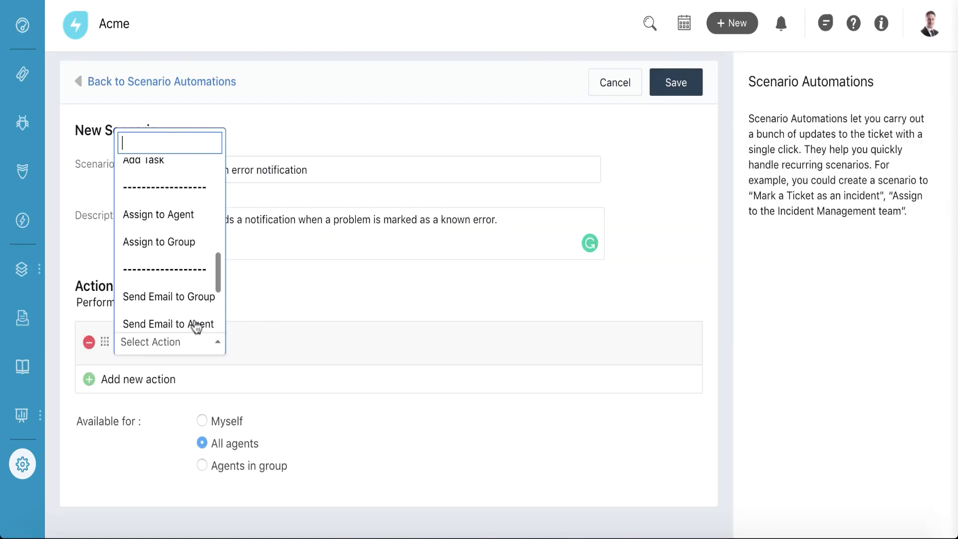
pyautogui.scroll(-2, 192, 285)
pyautogui.click(193, 279)
# Step: Add a Set Status to Resolved action and save the scenario
pyautogui.click(145, 339)
pyautogui.scroll(-1, 154, 240)
pyautogui.scroll(-2, 154, 240)
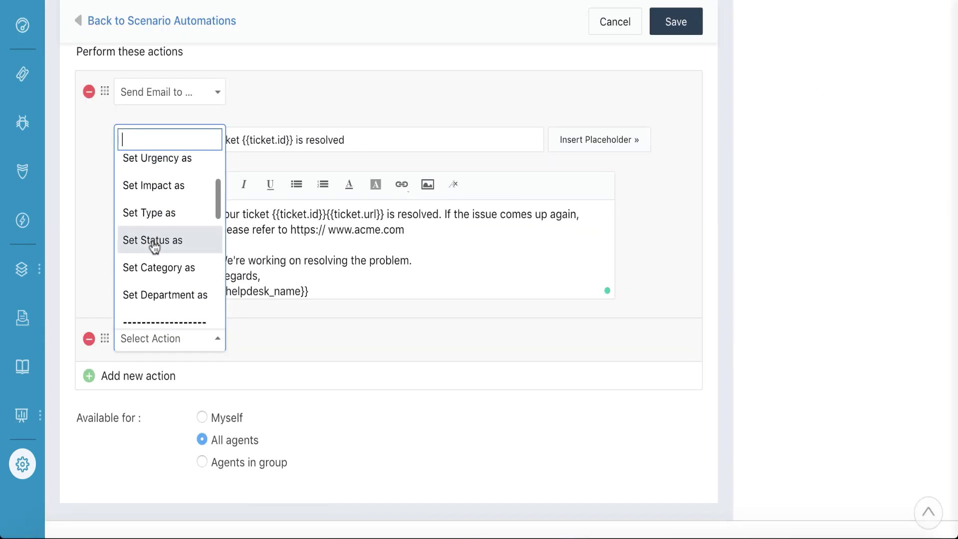
pyautogui.click(155, 240)
pyautogui.click(275, 339)
pyautogui.click(269, 423)
pyautogui.click(676, 30)
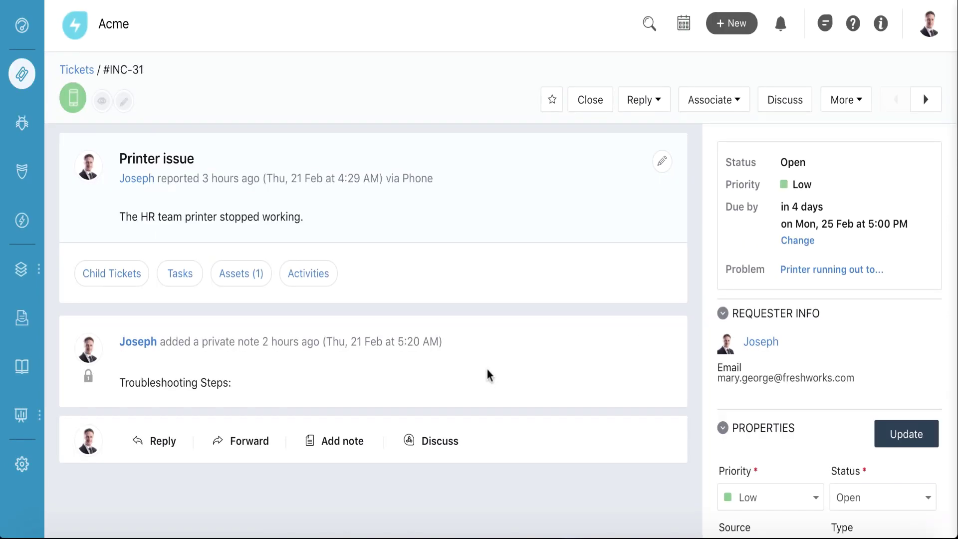
# Step: Execute the new scenario on the printer ticket
pyautogui.click(845, 100)
pyautogui.click(757, 165)
pyautogui.click(683, 167)
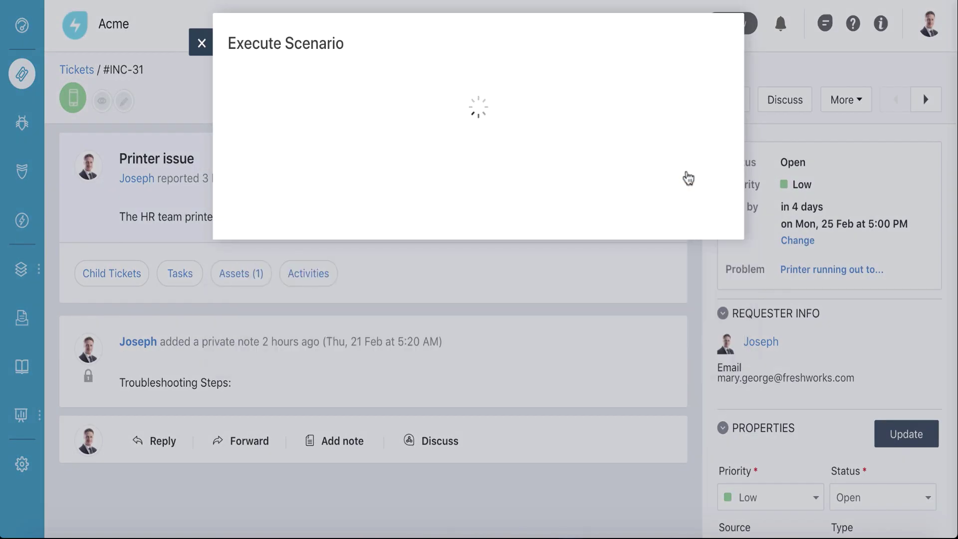
pyautogui.click(862, 111)
# Step: Start a linked change with the matching requester, Change Team group, and replaced description
pyautogui.click(861, 139)
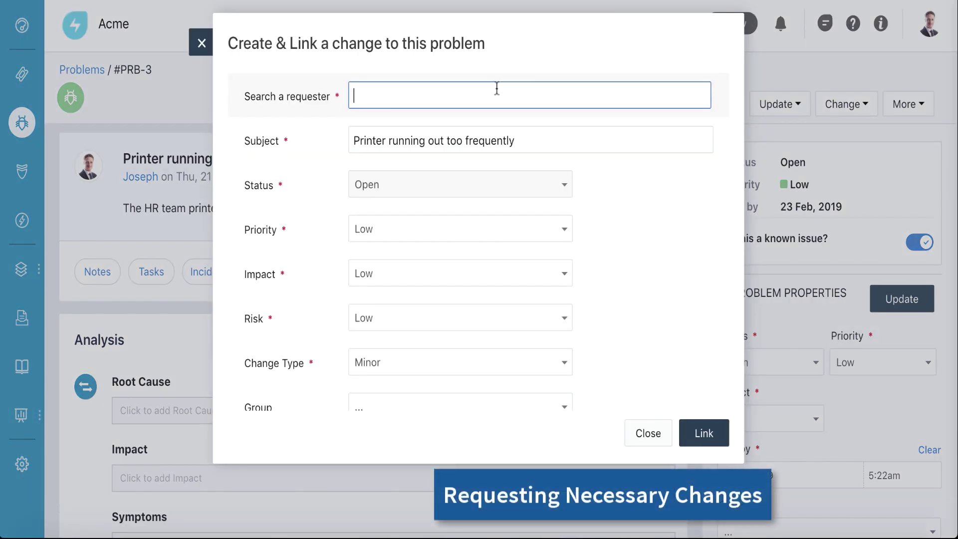
pyautogui.write('mark')
pyautogui.click(449, 124)
pyautogui.scroll(-3, 618, 228)
pyautogui.click(524, 291)
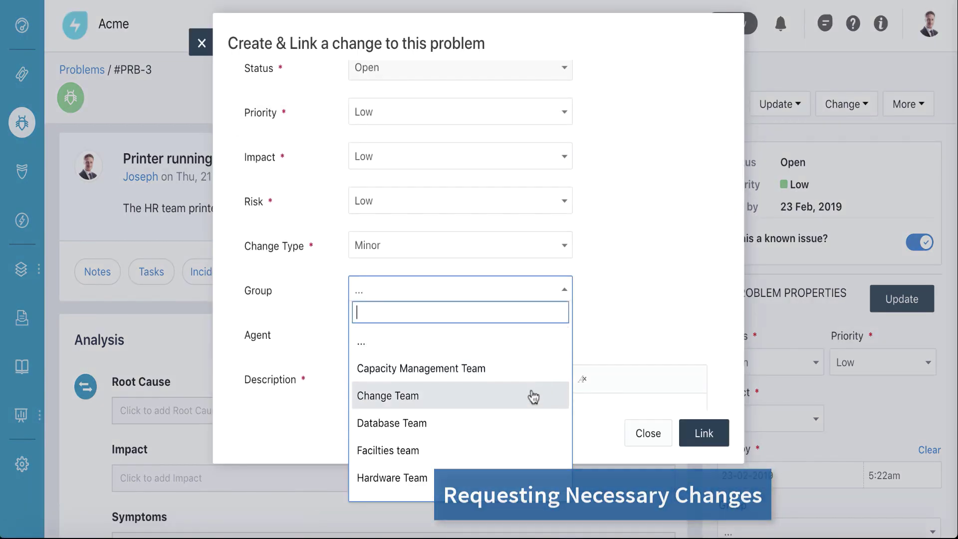
pyautogui.scroll(-5, 533, 397)
pyautogui.scroll(5, 533, 397)
pyautogui.click(531, 396)
pyautogui.scroll(-3, 533, 396)
pyautogui.click(474, 229)
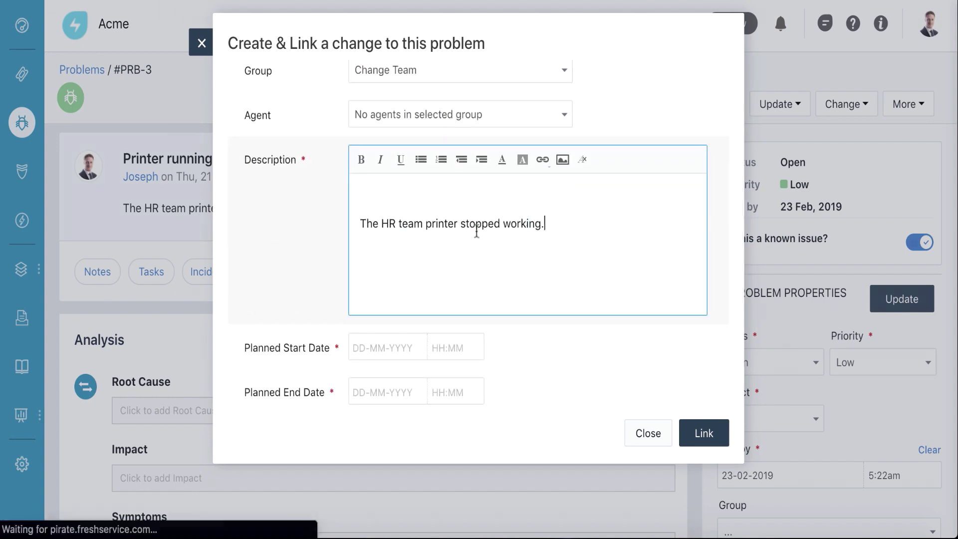
pyautogui.hotkey('ctrl', 'a')
pyautogui.write('The printer needs to be replaced')
pyautogui.scroll(-3, 468, 314)
pyautogui.scroll(-1, 468, 314)
# Step: Set planned dates 22–23 Feb 2019 and create the linked change
pyautogui.click(381, 105)
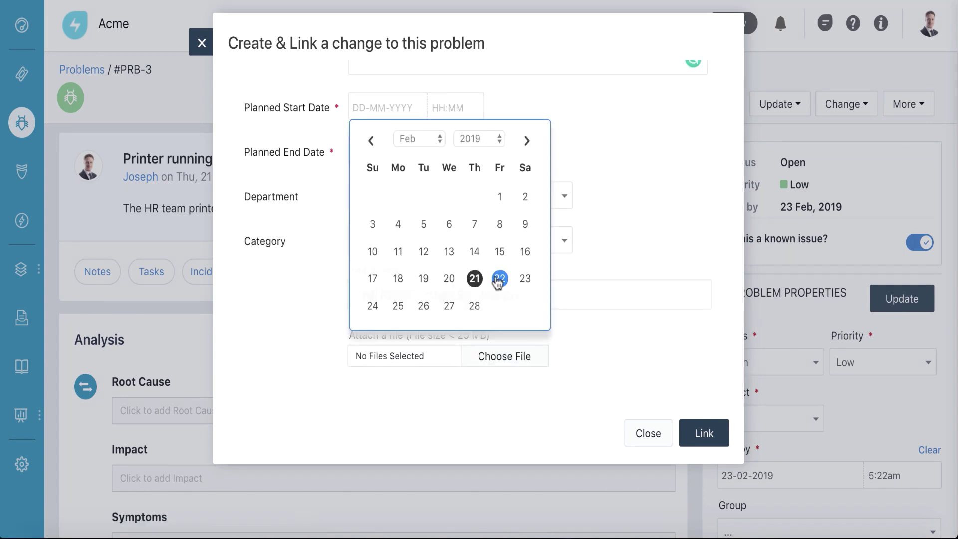
pyautogui.click(498, 276)
pyautogui.click(394, 148)
pyautogui.click(454, 262)
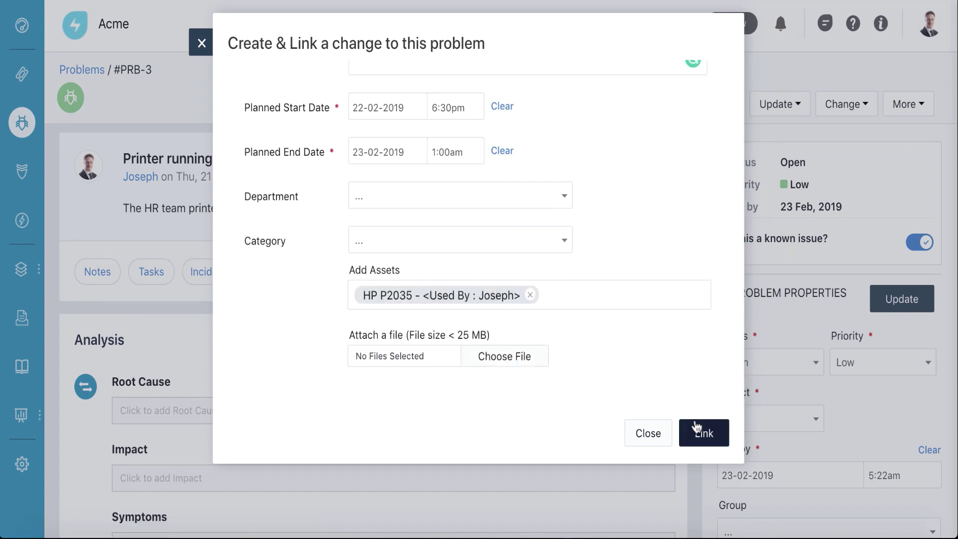
pyautogui.click(515, 195)
pyautogui.scroll(-3, 515, 225)
pyautogui.click(663, 231)
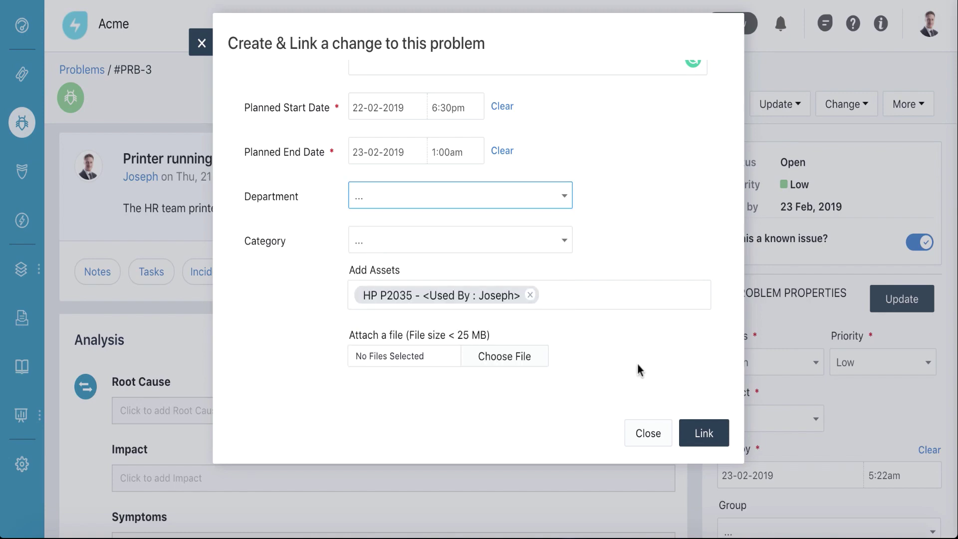
pyautogui.click(703, 433)
# Step: Review the Changes automators in Workflow Automator, then the Problems automators
pyautogui.click(17, 470)
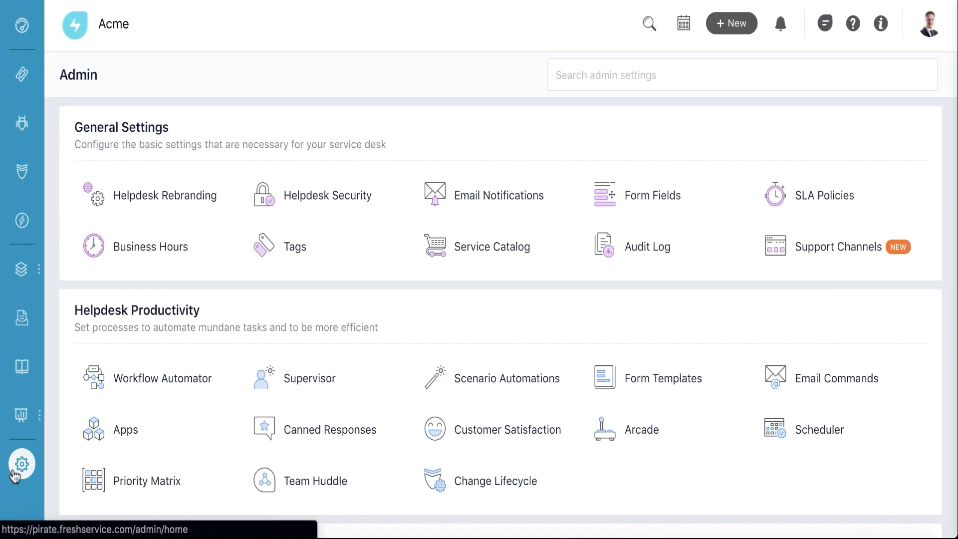
pyautogui.click(150, 384)
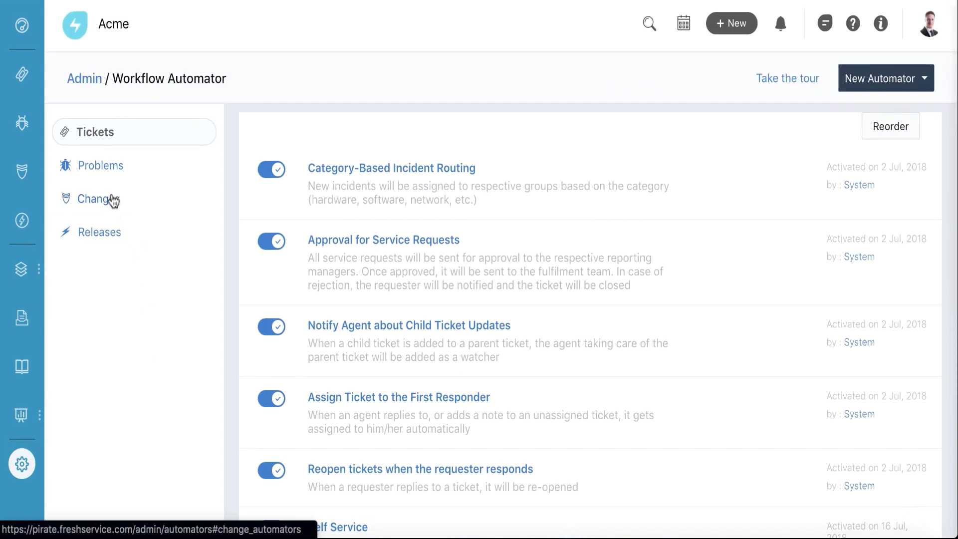
pyautogui.click(112, 200)
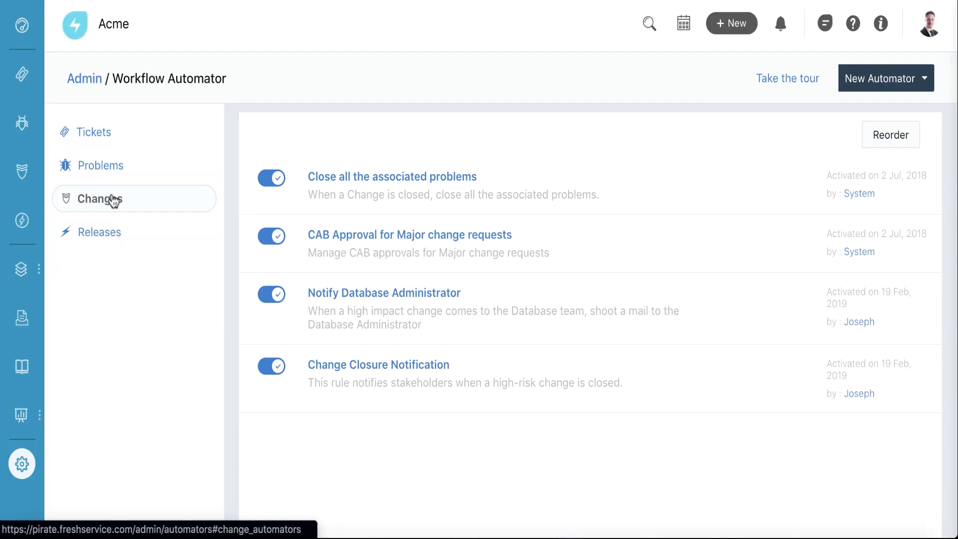
pyautogui.click(116, 166)
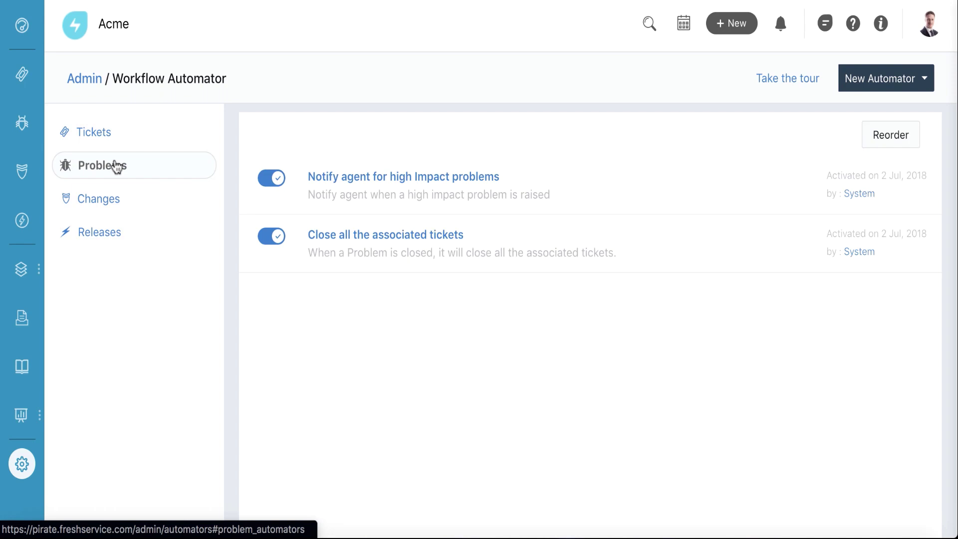